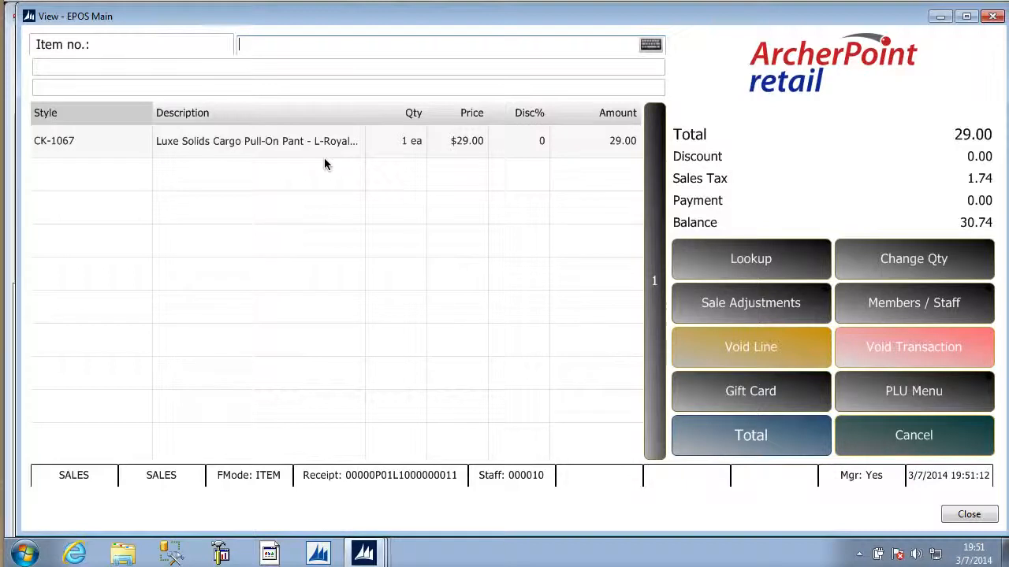
Total the sale and consult the employer voucher help for Memorial Hospital
click(773, 435)
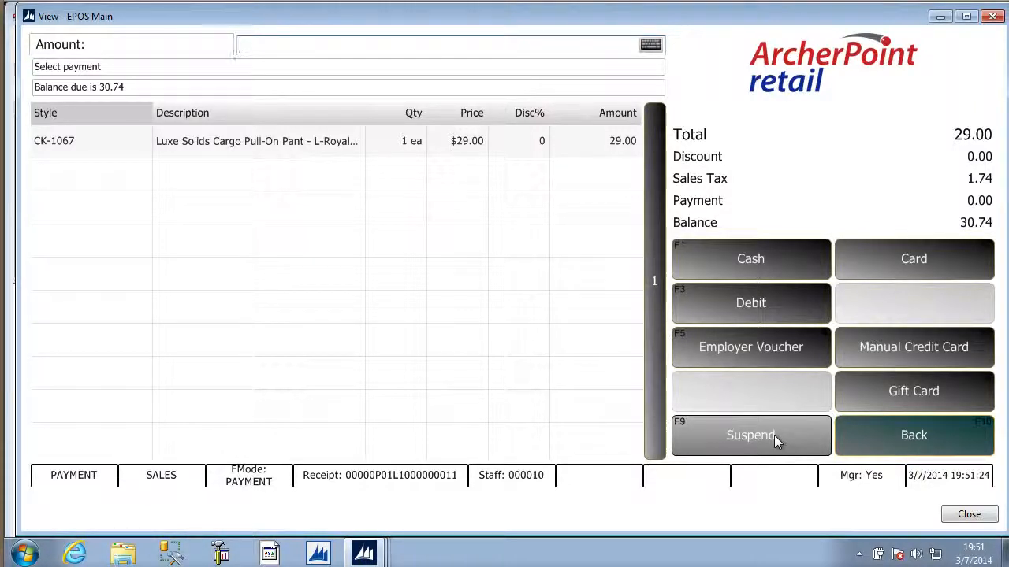
click(757, 348)
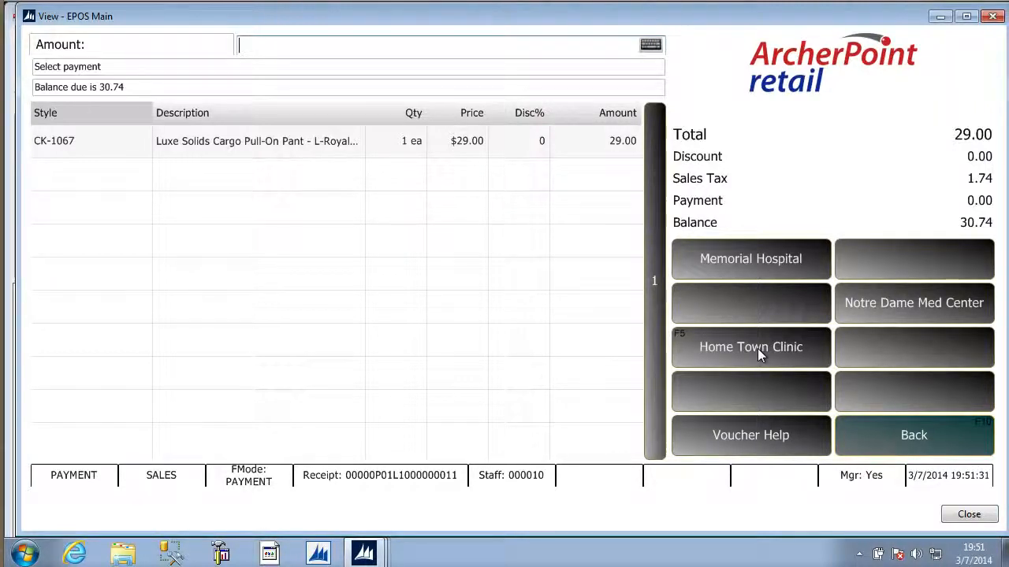
click(767, 438)
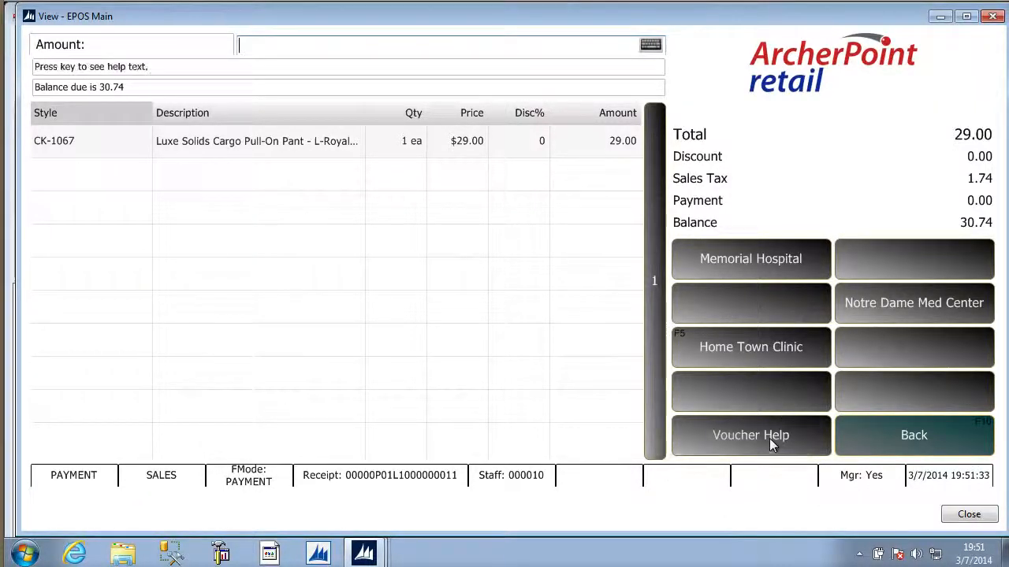
click(759, 253)
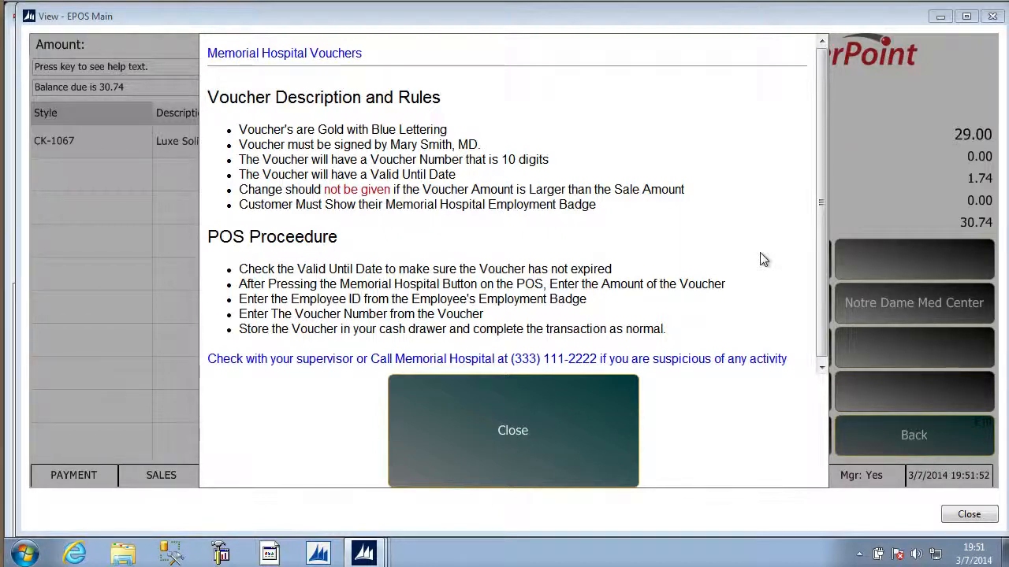
click(489, 427)
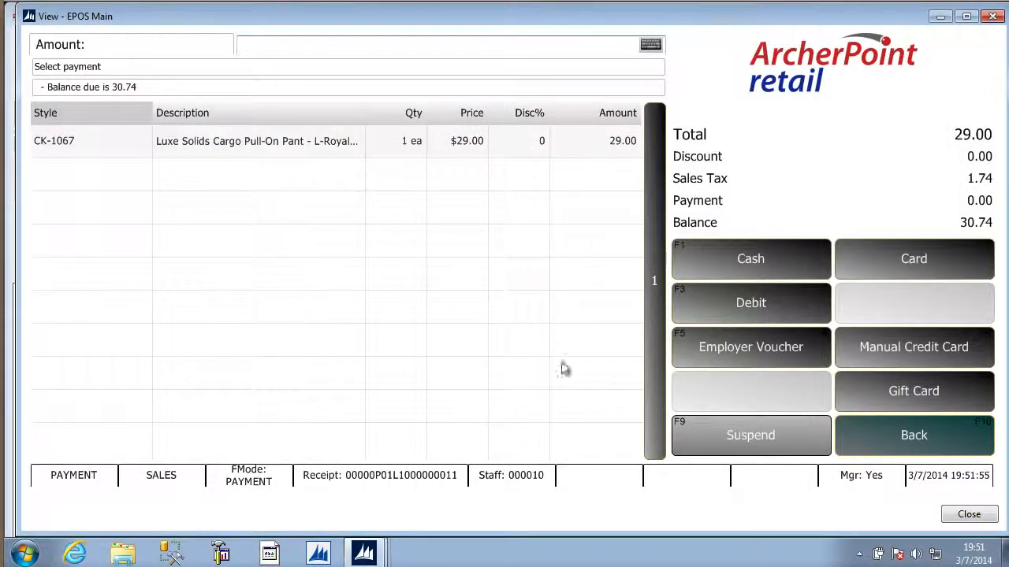
Tender 25 of the balance as a Memorial Hospital employer voucher
click(768, 351)
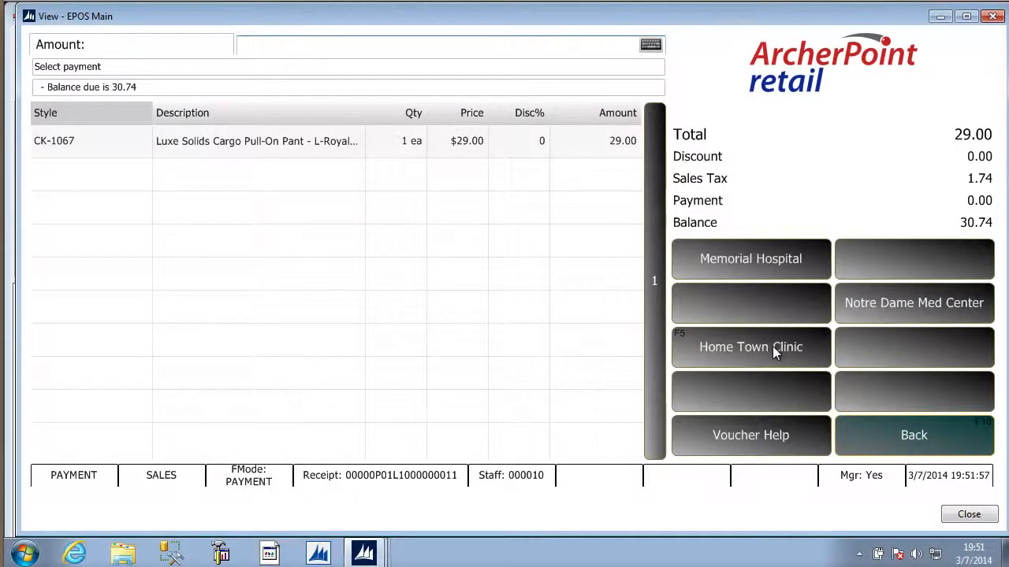
click(760, 257)
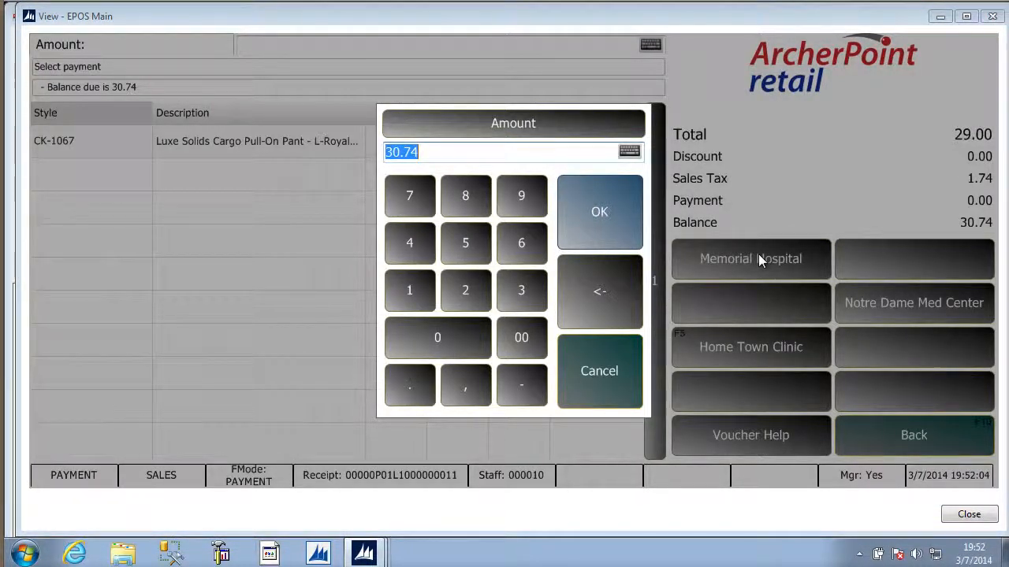
text(25)
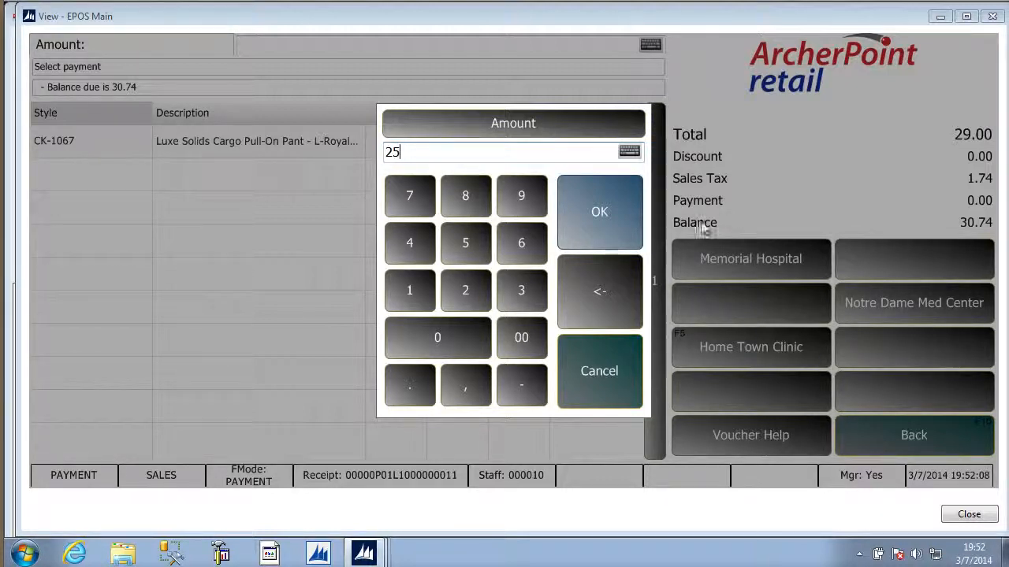
click(618, 223)
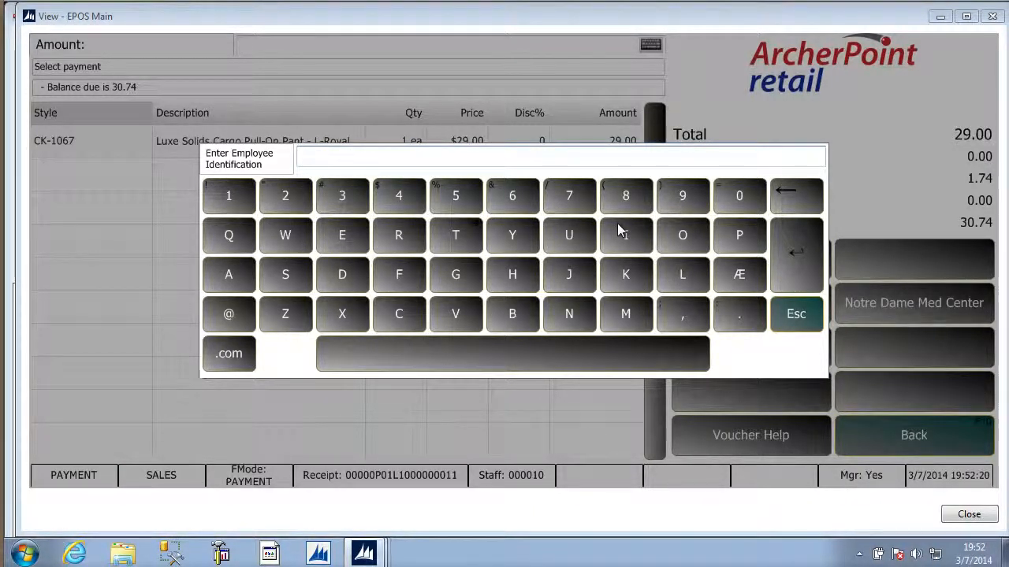
Enter the employee identification number and the voucher number for the Memorial Hospital payment
text(123456)
key(Return)
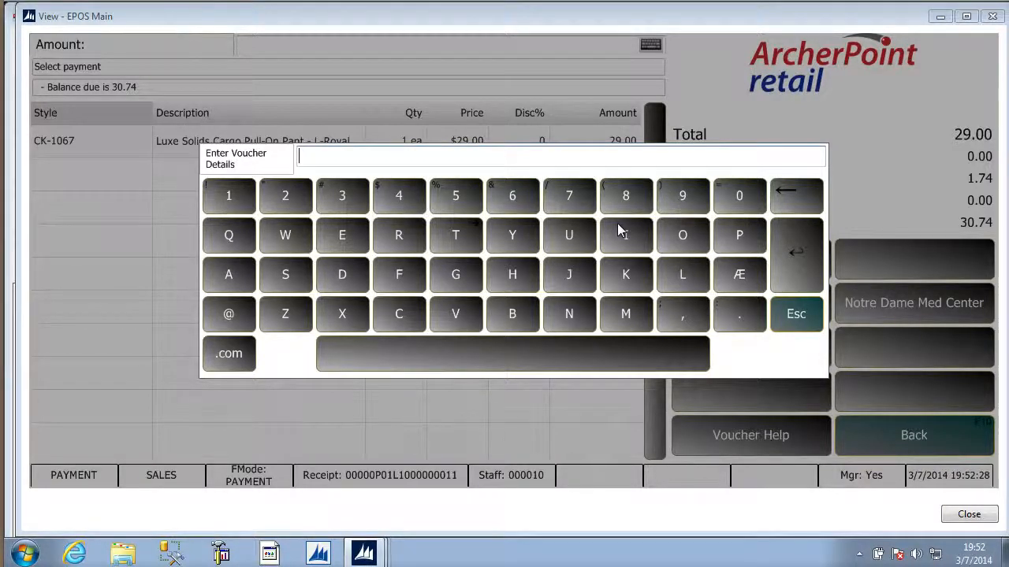
text(636363)
key(Return)
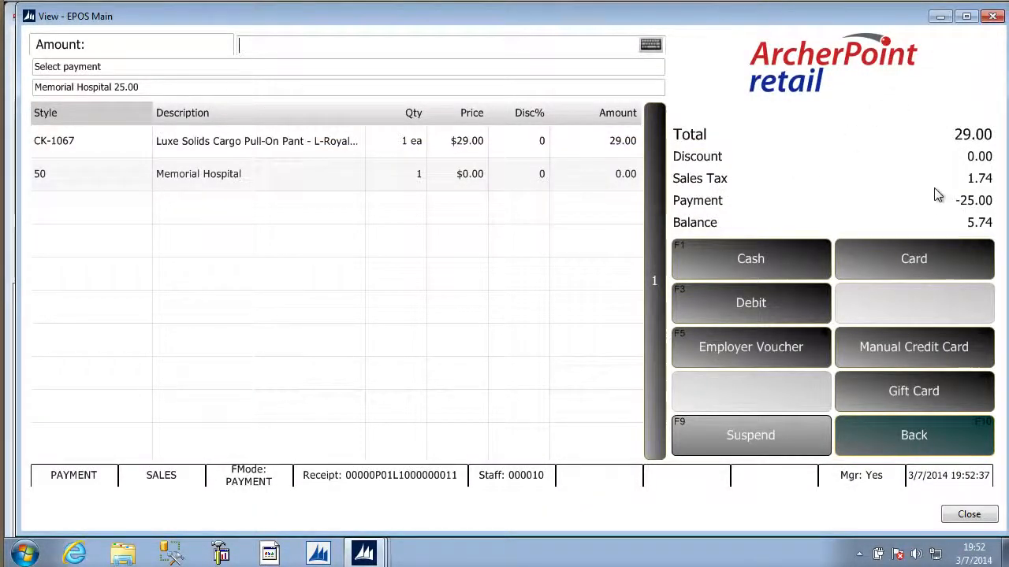
Pay the full remaining balance in cash and review the printed receipt in the LS Retail Virtual OPOS Devices window
click(756, 260)
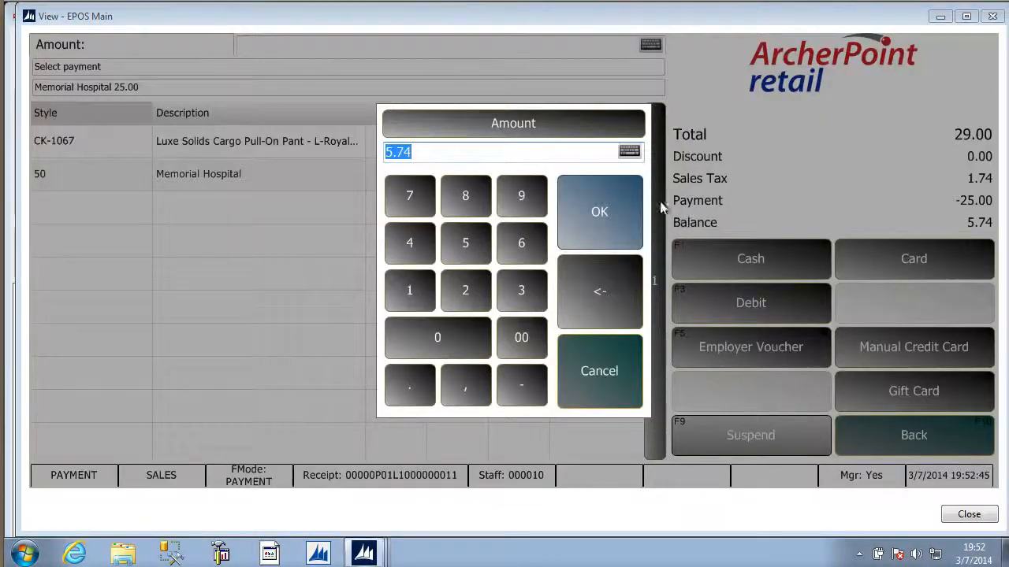
click(591, 200)
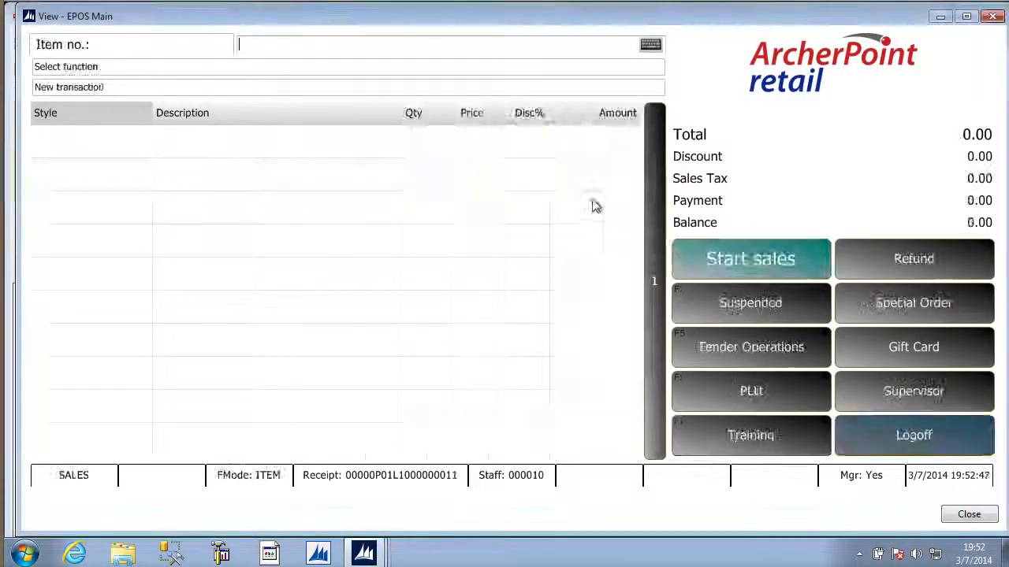
drag(475, 16, 745, 56)
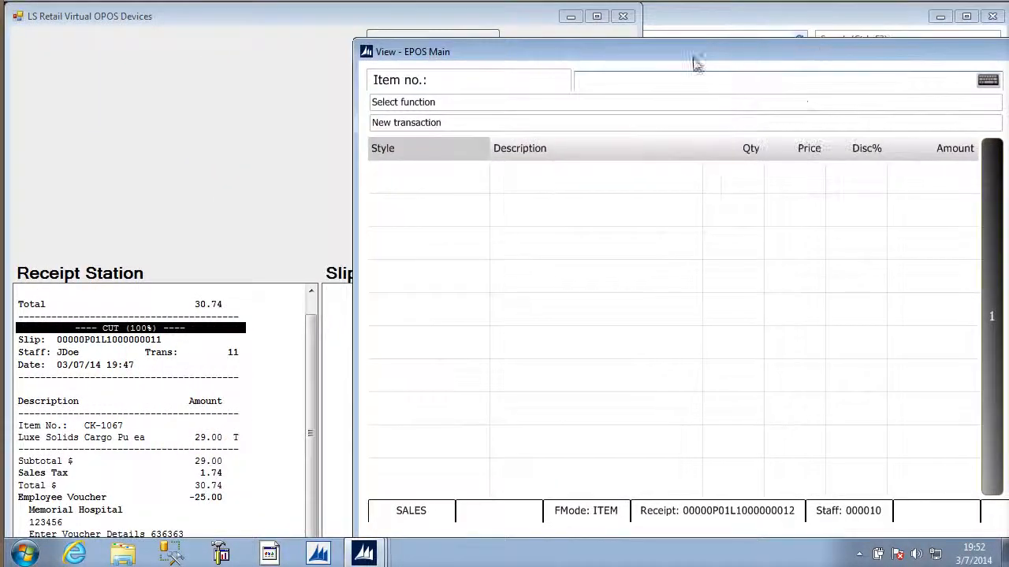
click(207, 128)
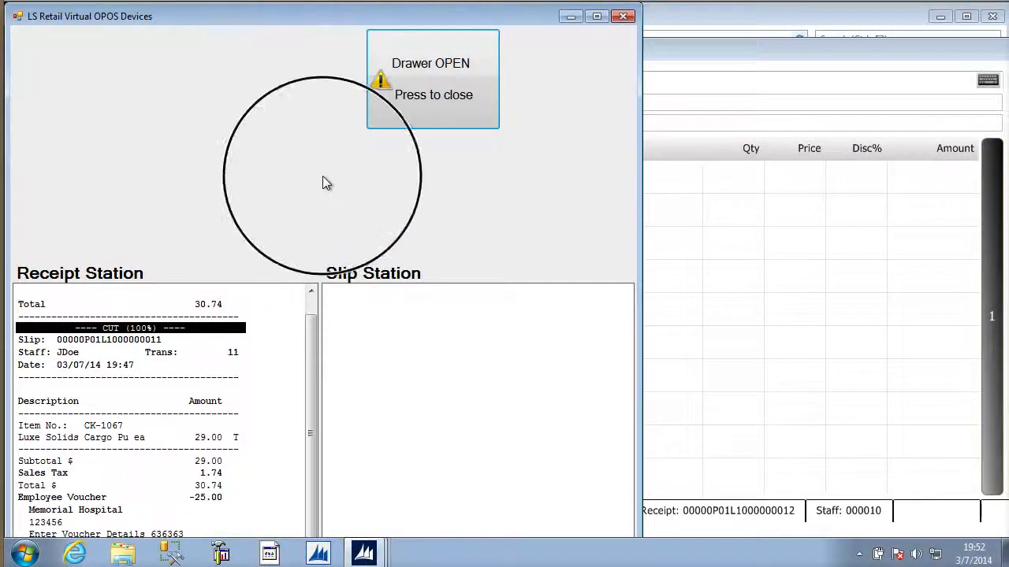
drag(295, 23, 385, 2)
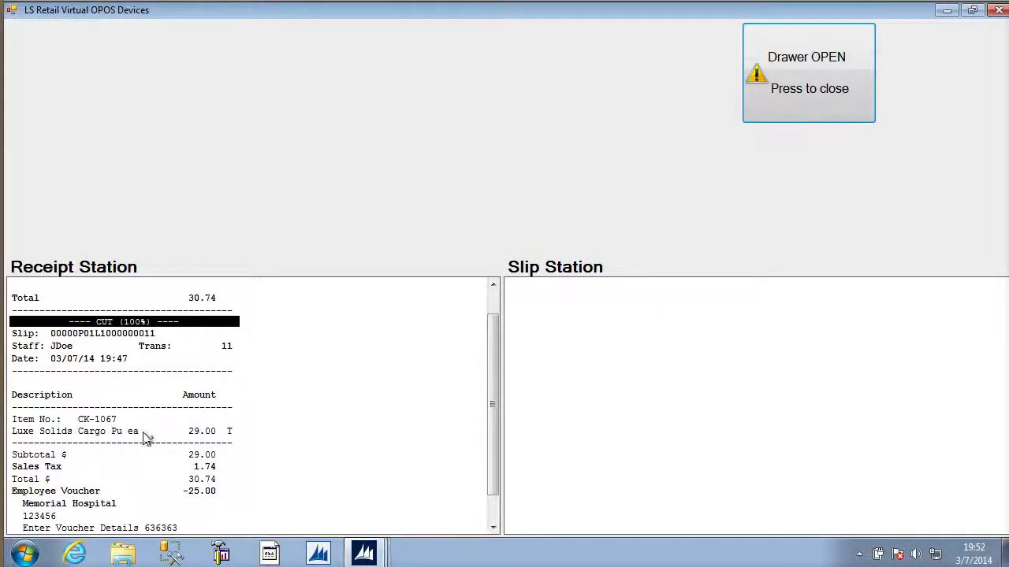
scroll(146, 438, down, 1)
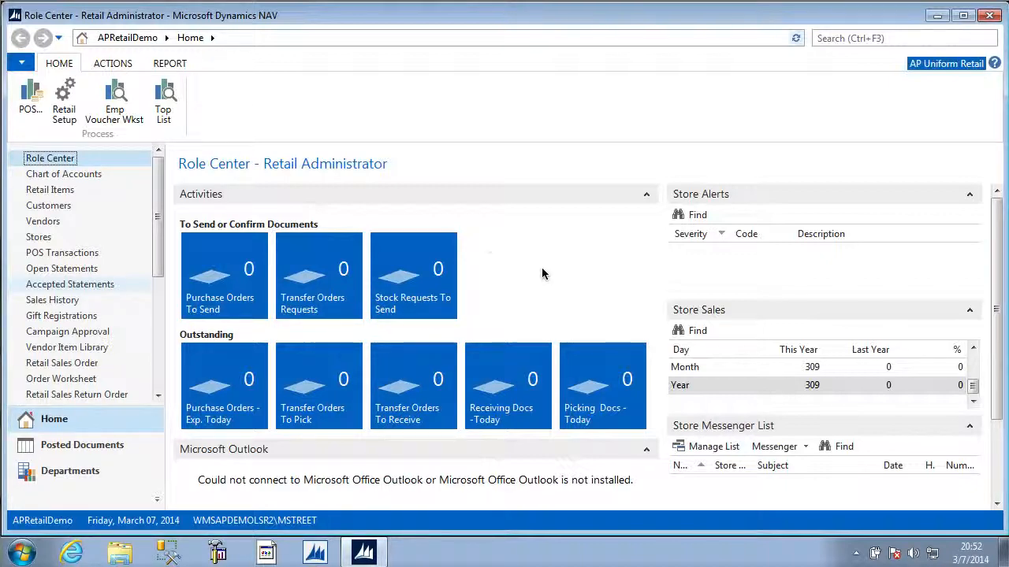
Open the Employer Voucher Worksheet and generate suggested vouchers for 2/1/2014 to 3/7/2014
click(115, 99)
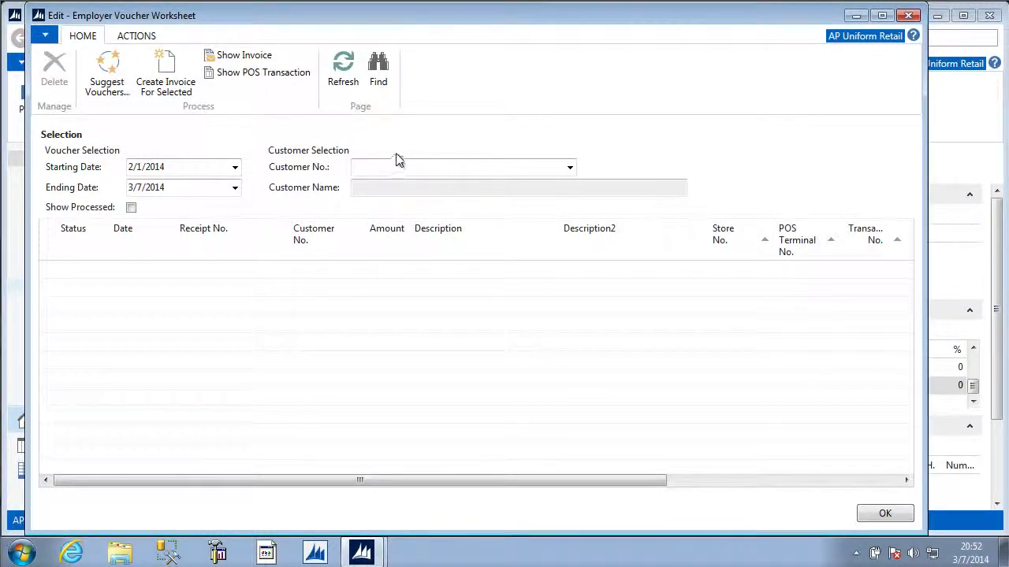
click(106, 71)
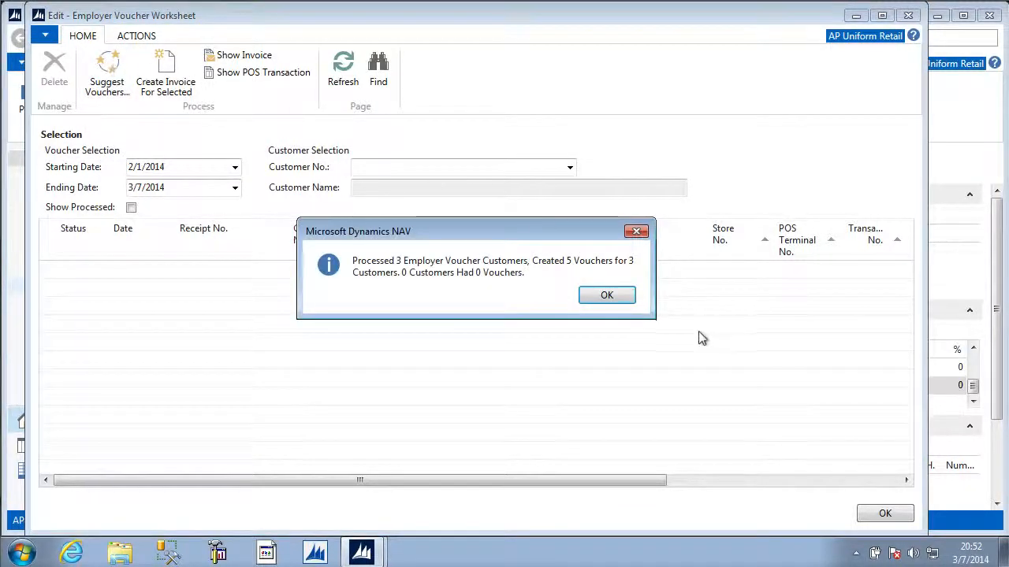
click(622, 304)
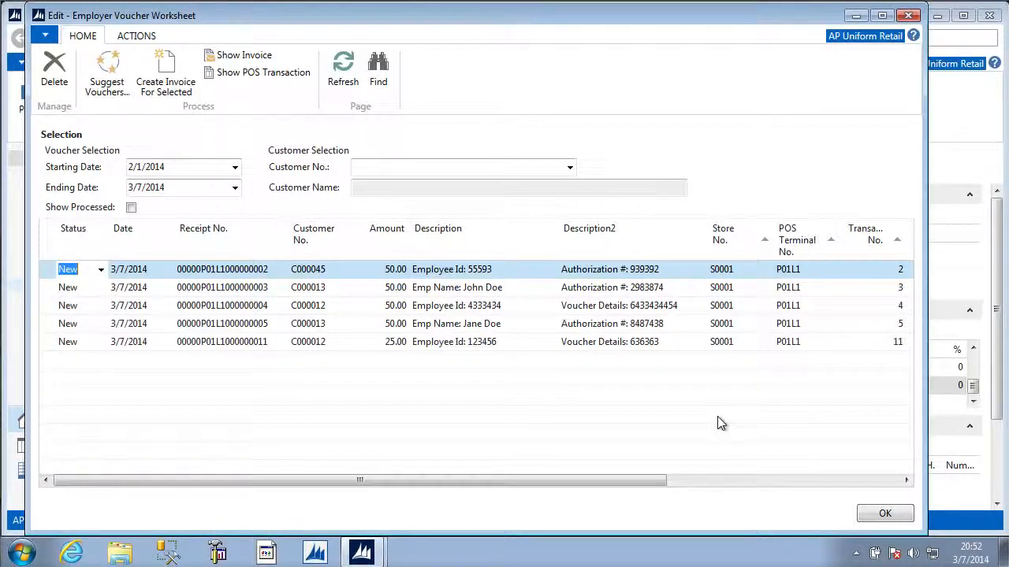
Examine the payment entries and their infocode entries in the POS transaction behind the 25.00 voucher line
click(366, 347)
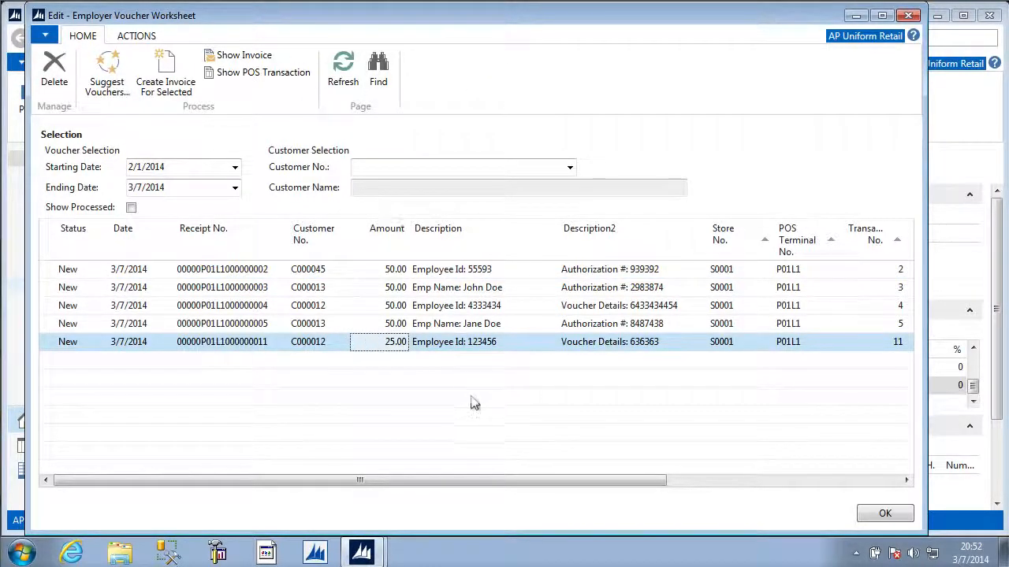
click(263, 75)
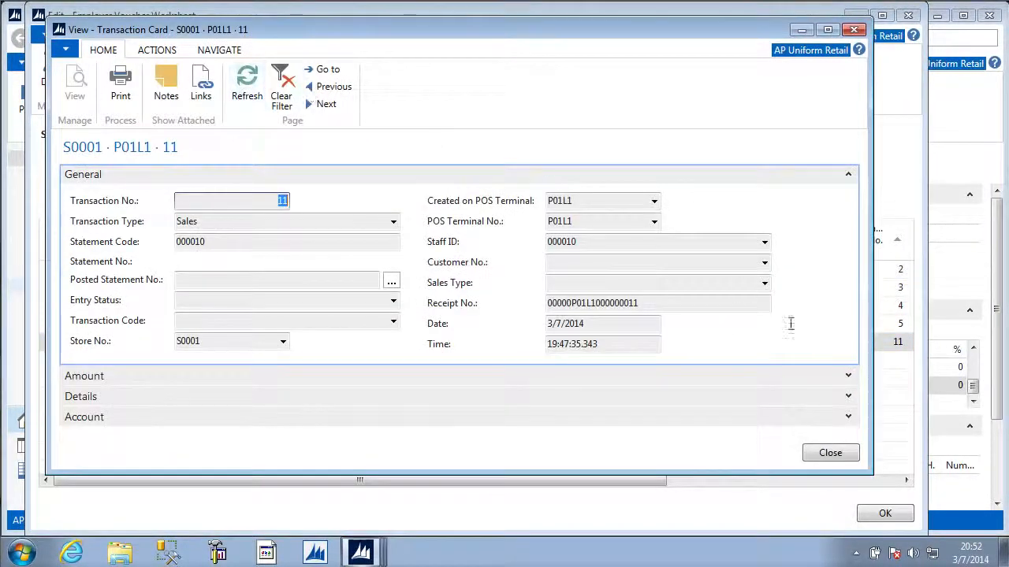
click(221, 50)
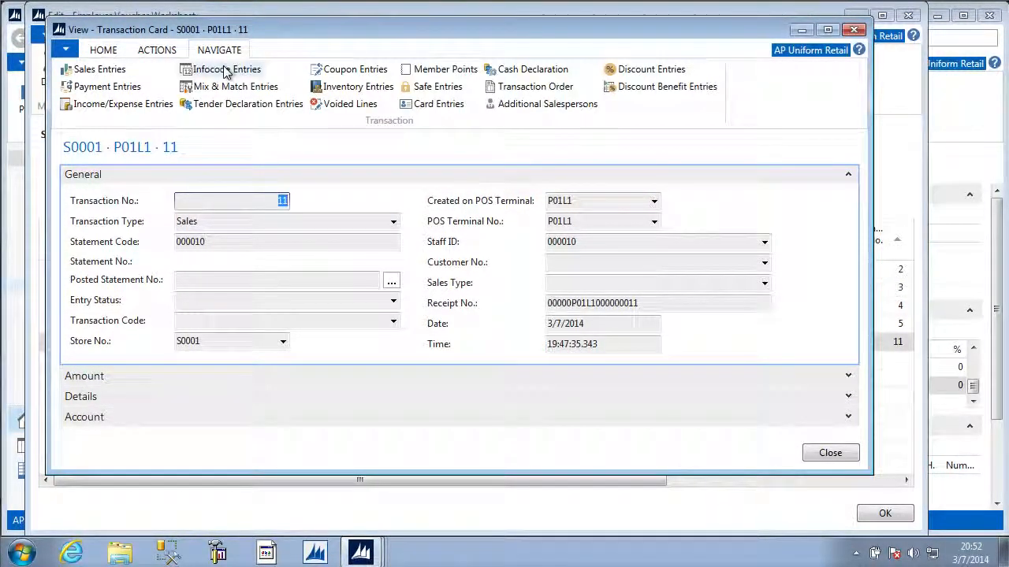
click(118, 87)
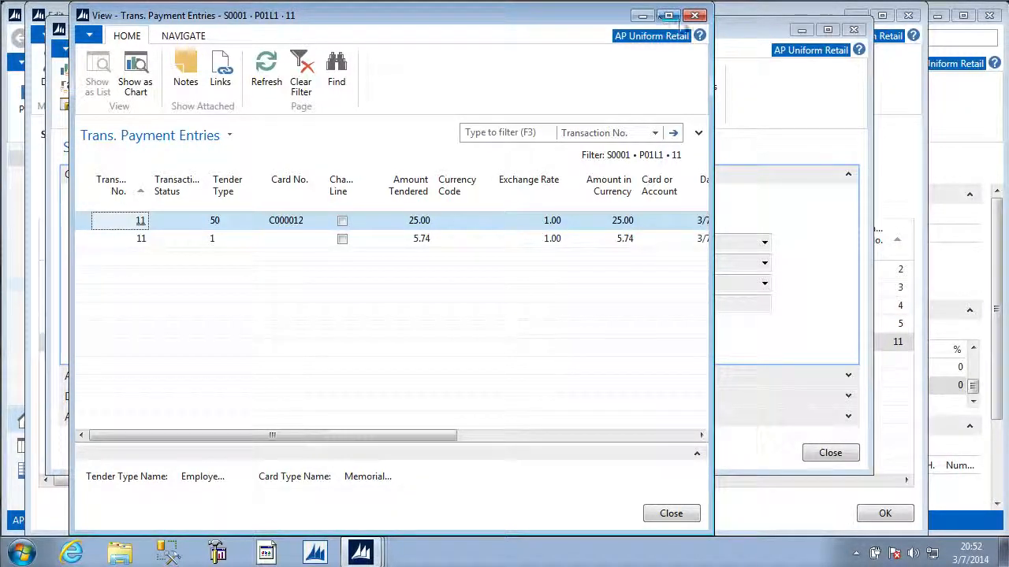
click(197, 37)
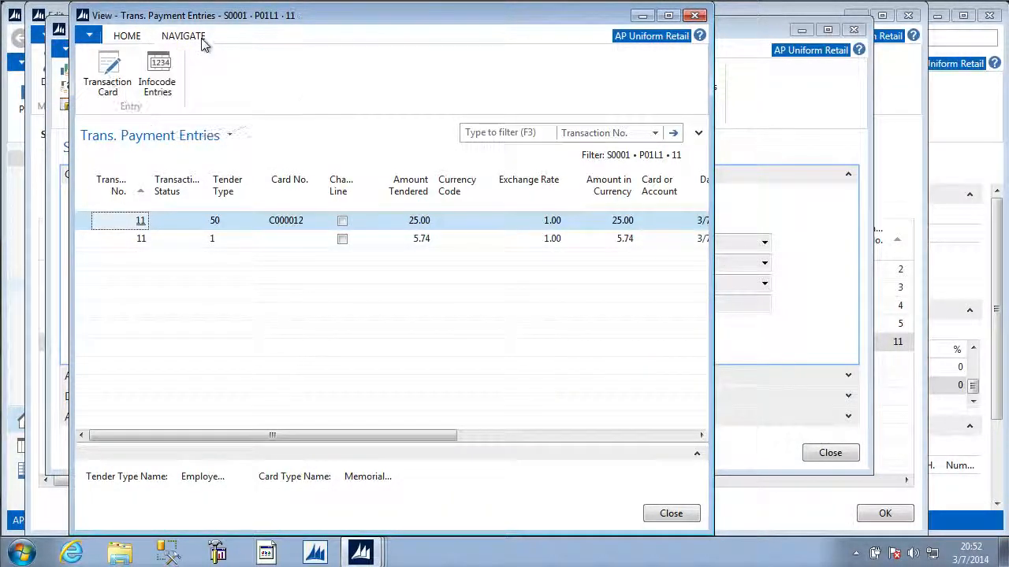
click(161, 71)
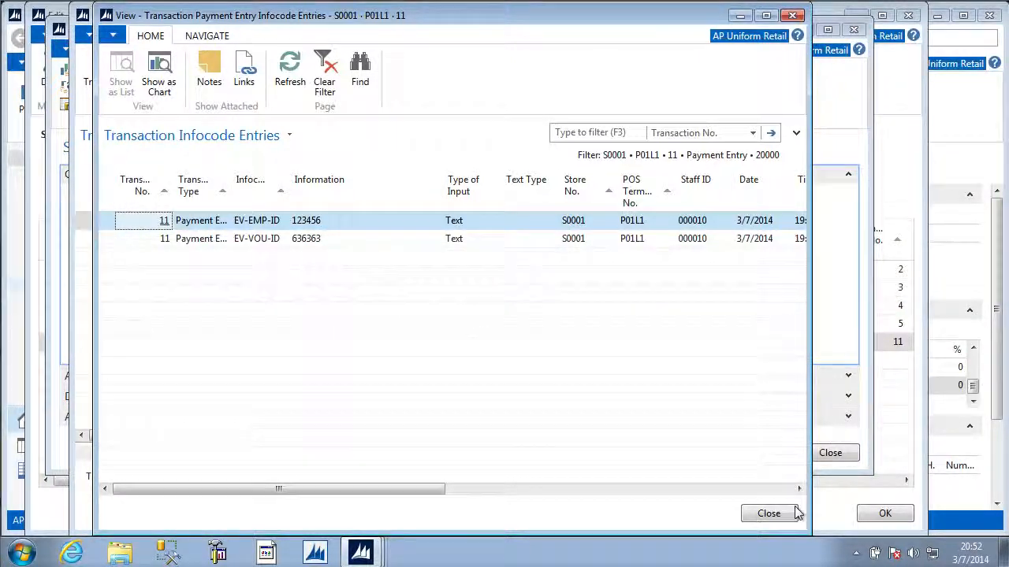
click(770, 514)
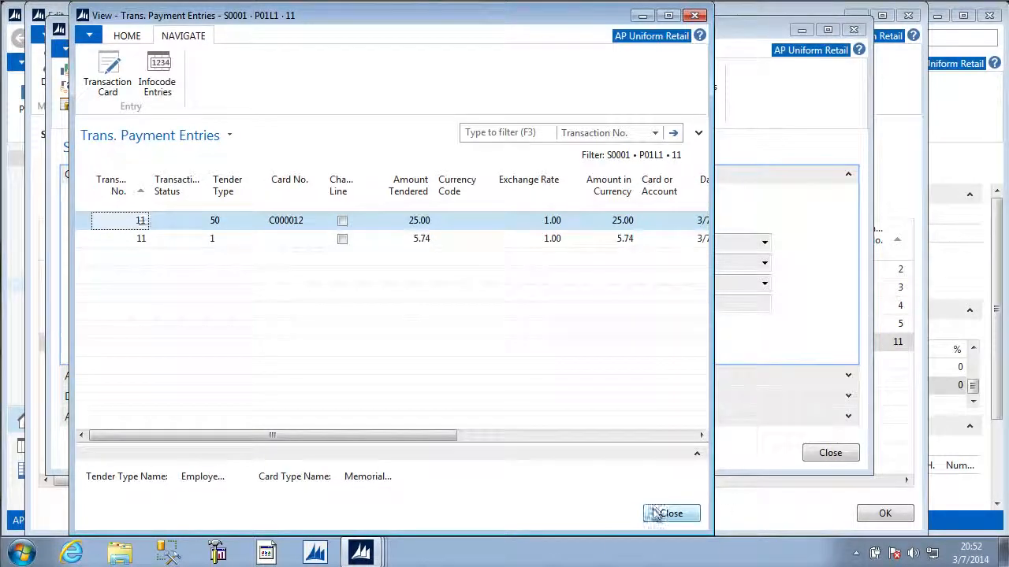
click(667, 513)
click(830, 453)
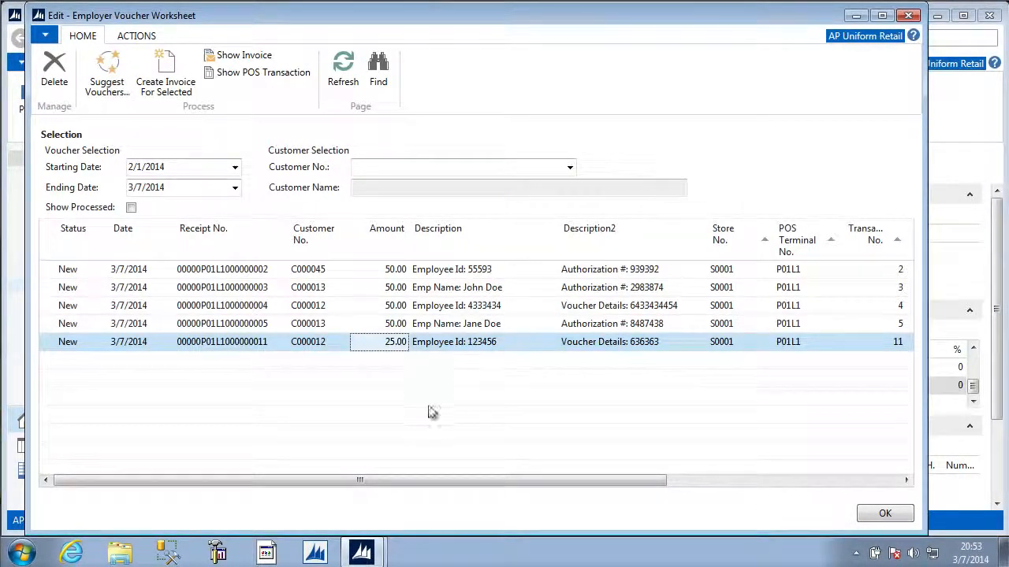
Filter the worksheet's vouchers to the customer Memorial Hospital using the employer voucher customer list
click(450, 167)
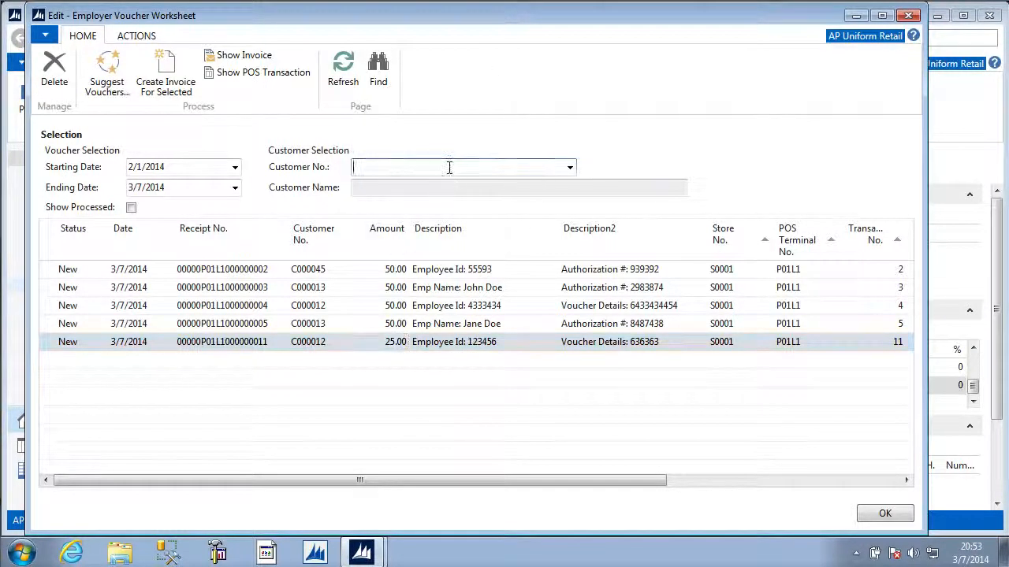
click(570, 167)
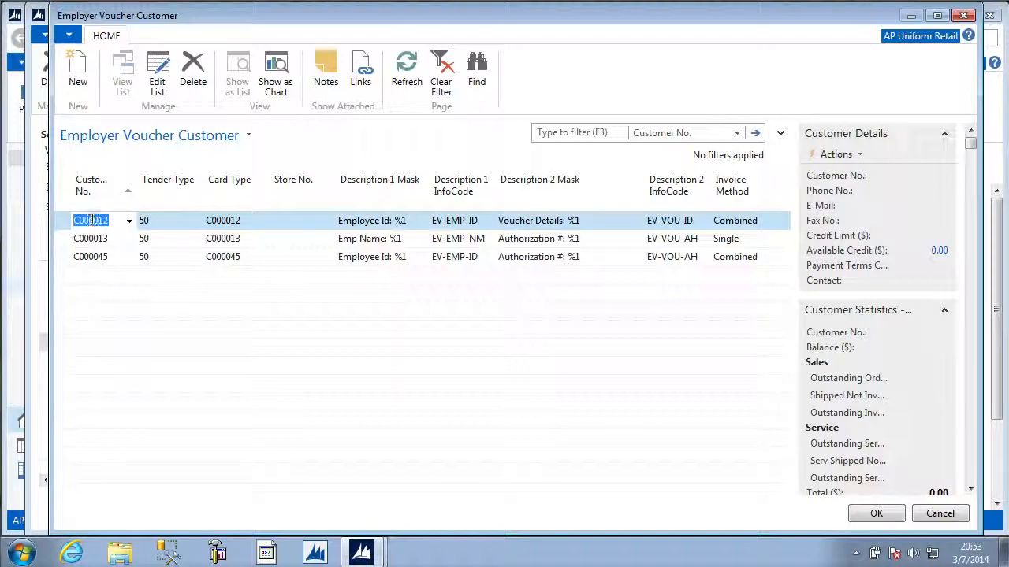
click(875, 514)
key(Tab)
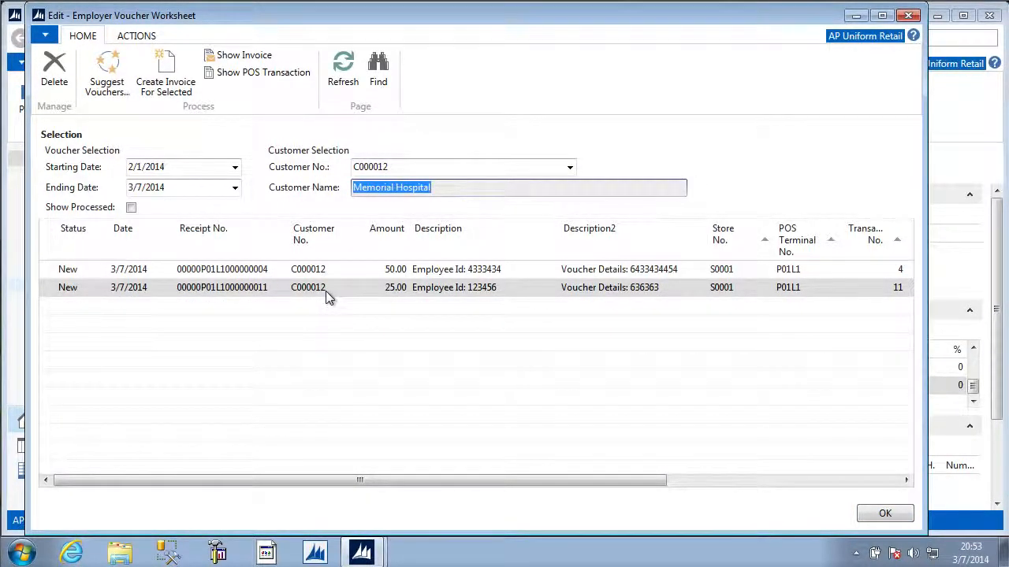
Create an invoice for both Memorial Hospital voucher lines and show the processed vouchers in the worksheet
click(52, 270)
shift+click(45, 286)
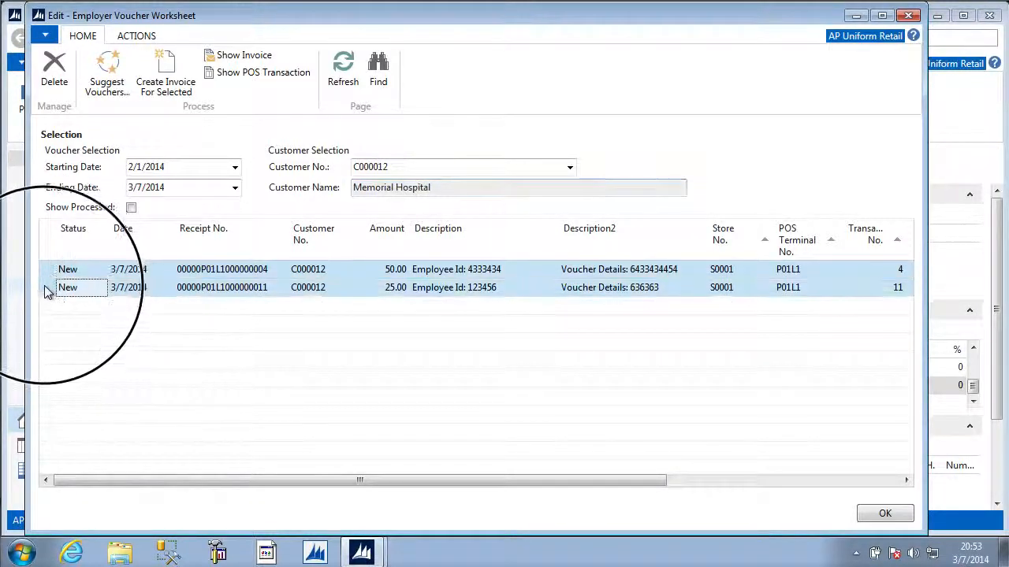
click(168, 70)
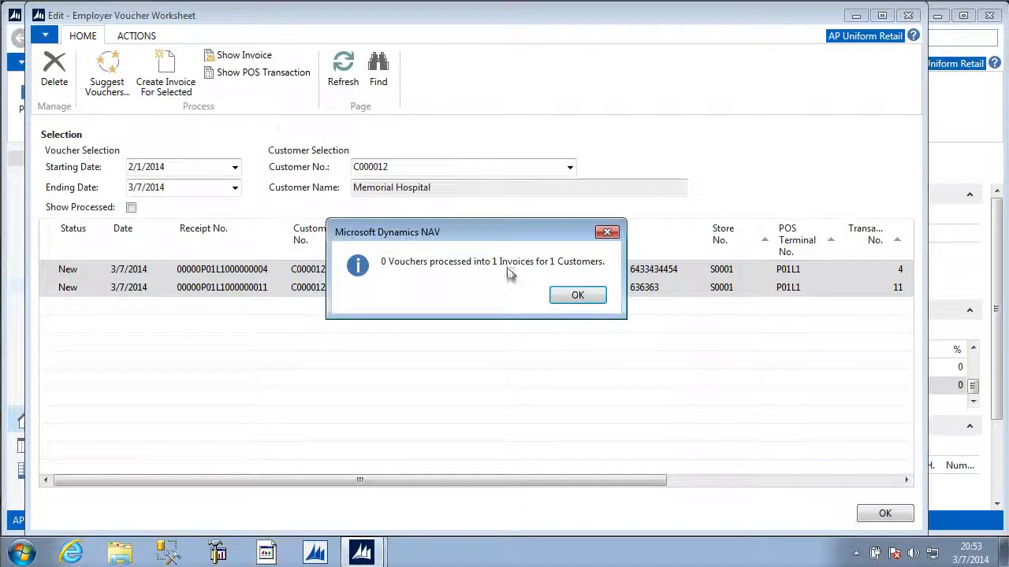
click(576, 296)
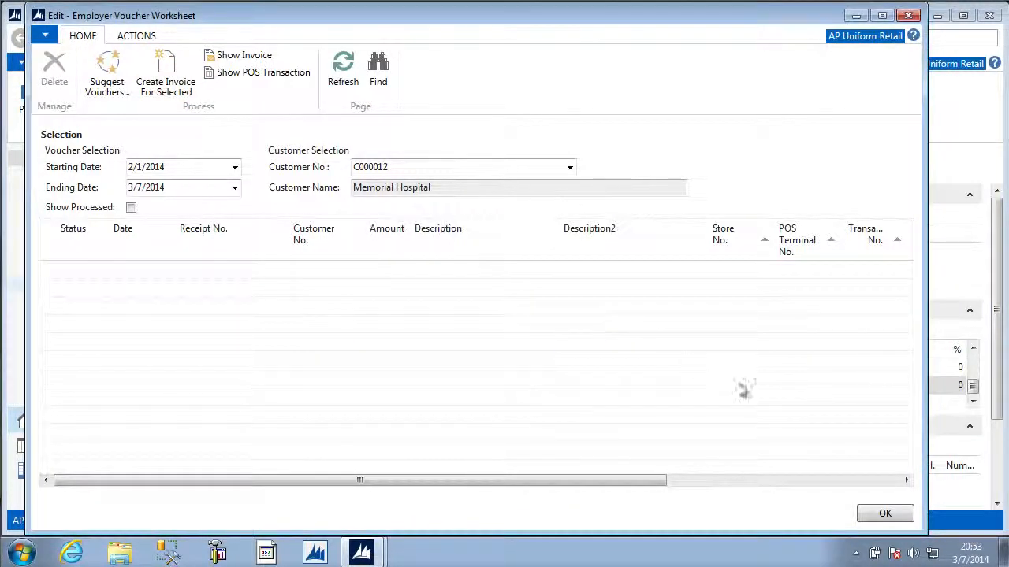
click(131, 207)
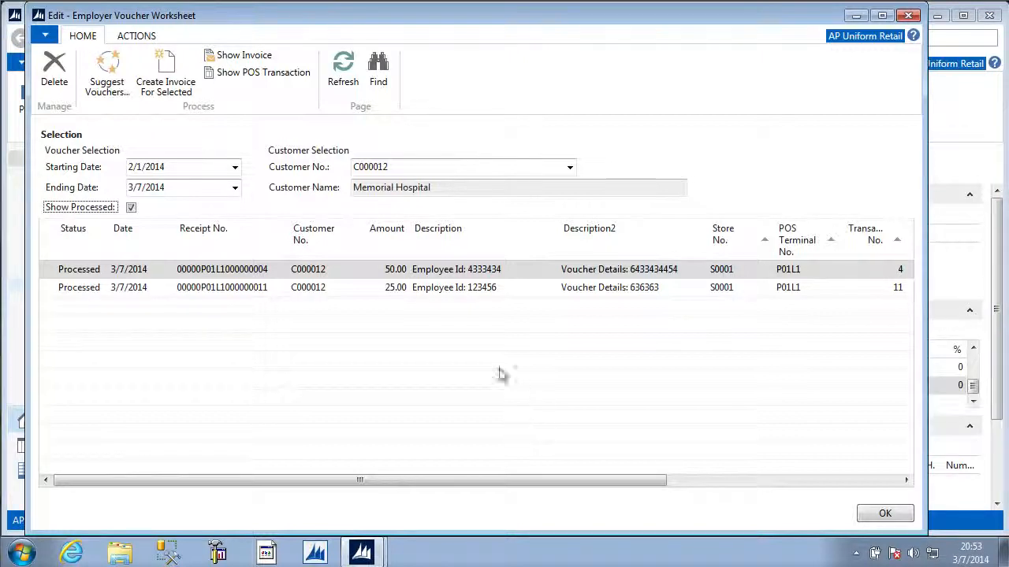
Examine the invoice number and invoice line number columns for the processed voucher lines, selecting the 25.00 voucher
click(432, 289)
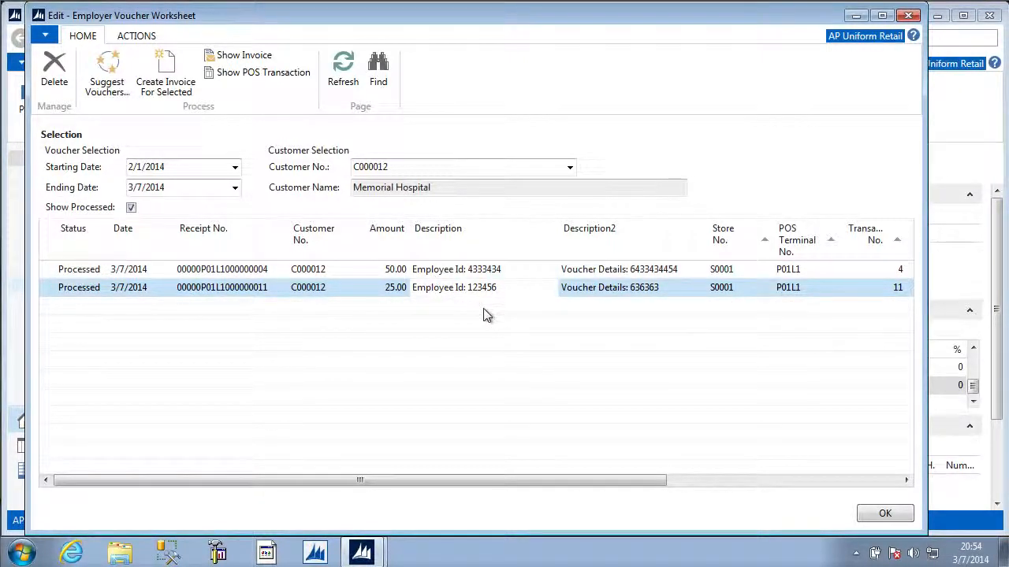
drag(491, 480, 812, 488)
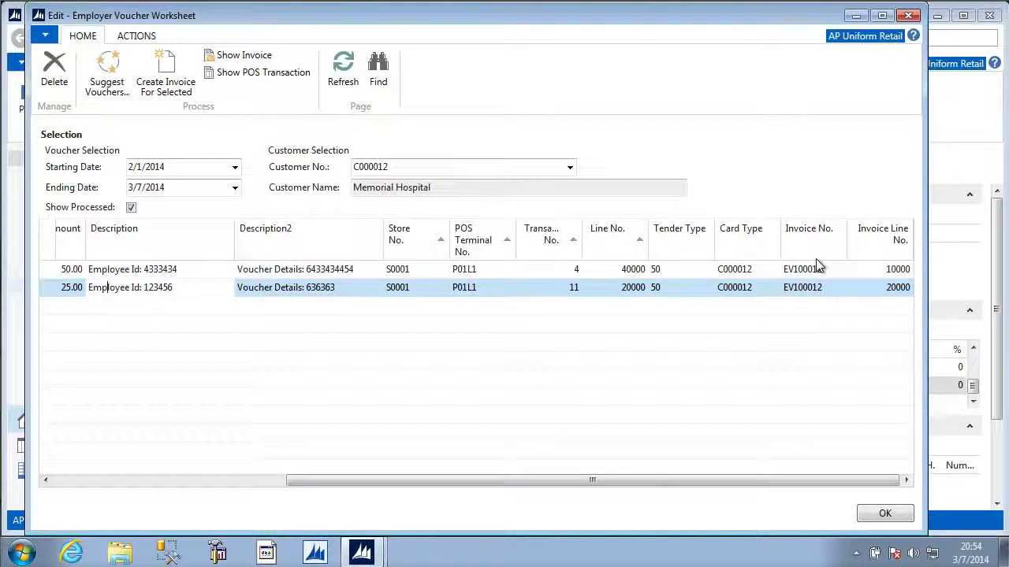
drag(645, 481, 365, 482)
Open the sales invoice created for the selected 25.00 voucher line and examine its invoice lines
click(234, 57)
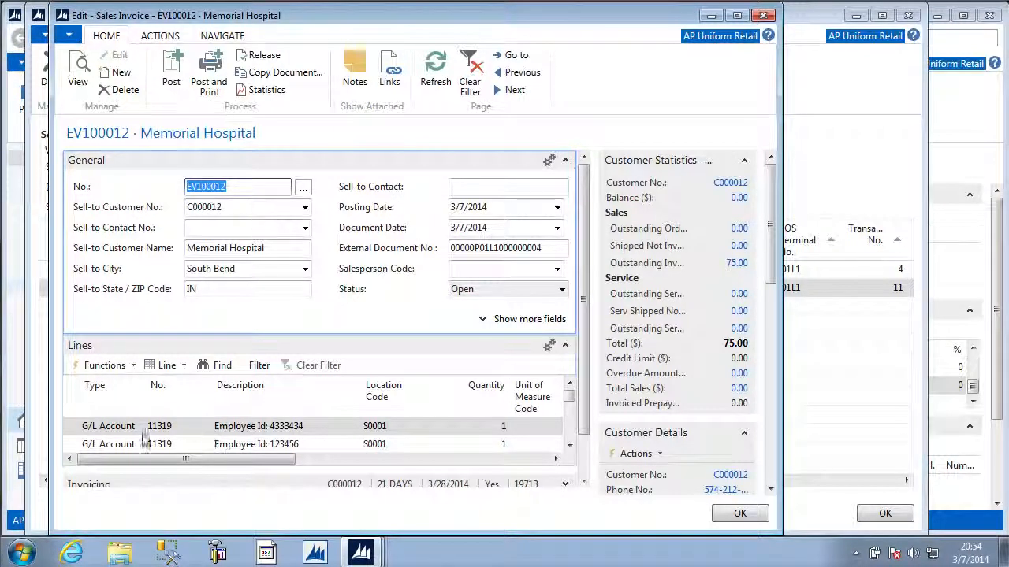
click(573, 413)
drag(573, 413, 567, 400)
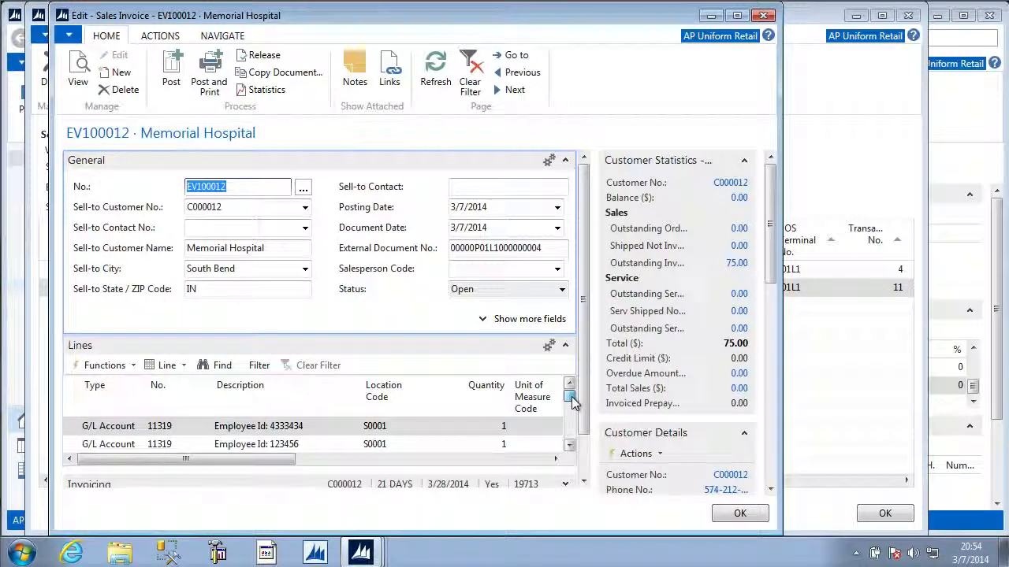
drag(289, 463, 236, 465)
Post the Memorial Hospital sales invoice and close the Employer Voucher Worksheet
click(171, 79)
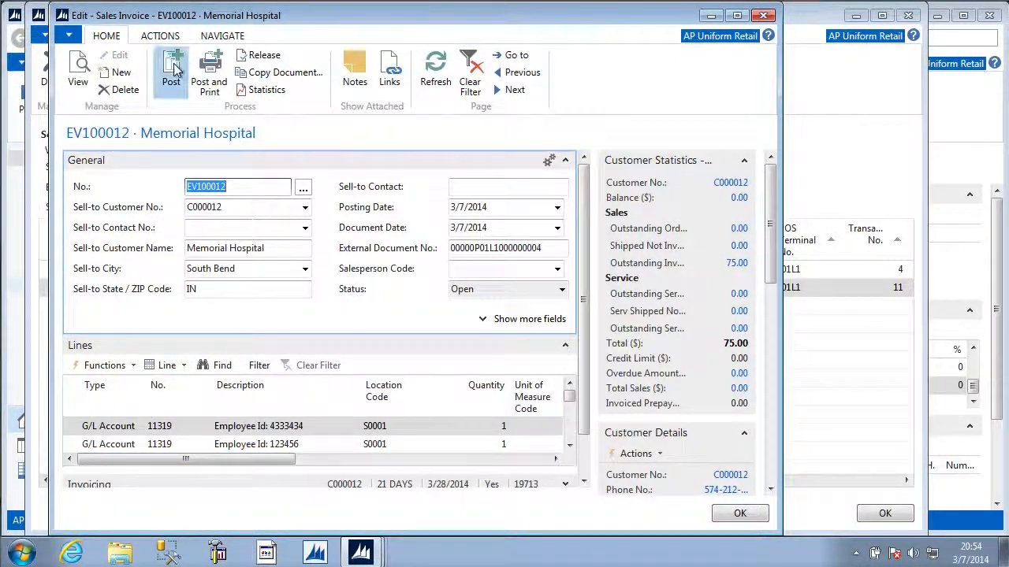
click(402, 297)
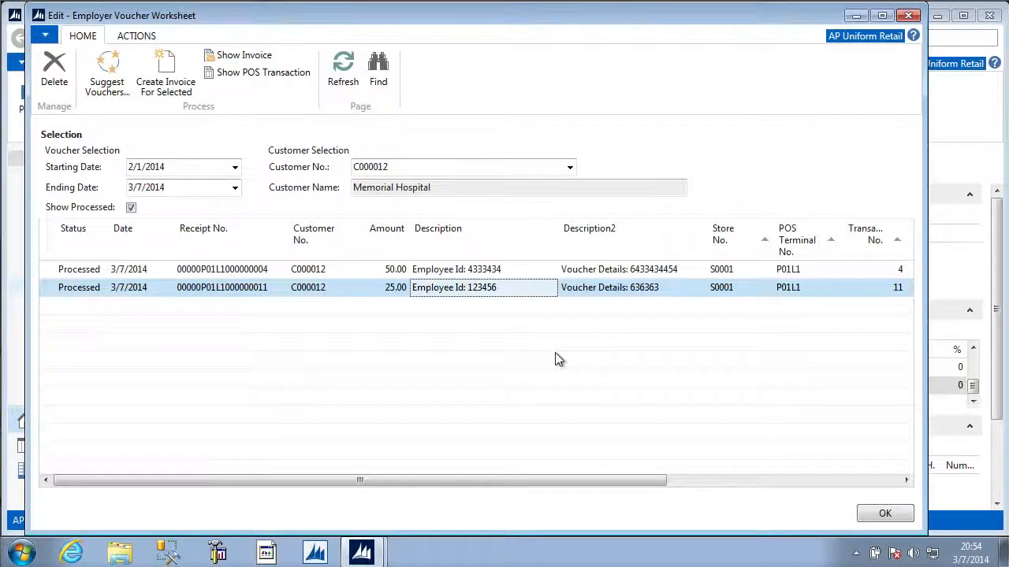
click(884, 514)
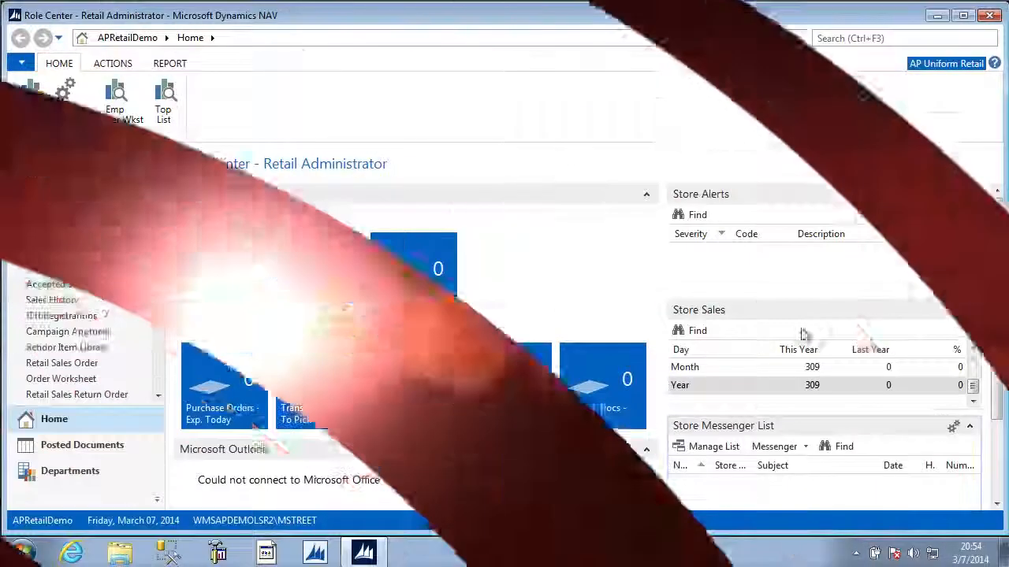